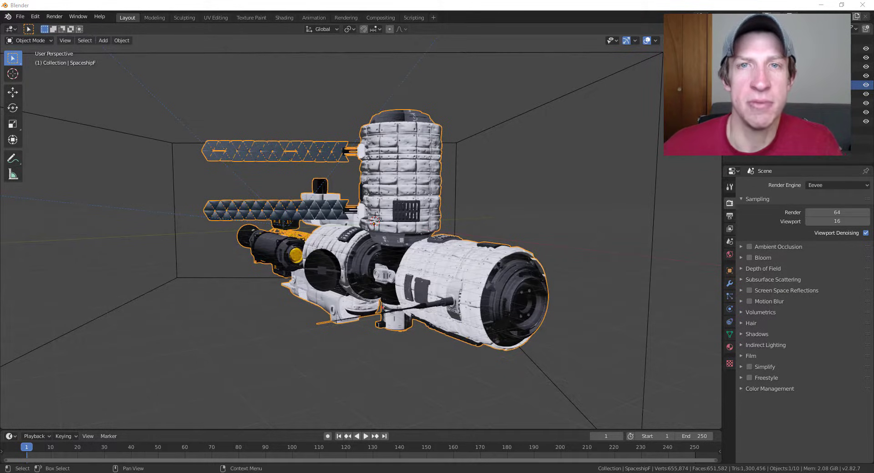
# Deselect the spaceship, orbit the view slightly, and grab the viewport corner to split it.
pyautogui.click(566, 194)
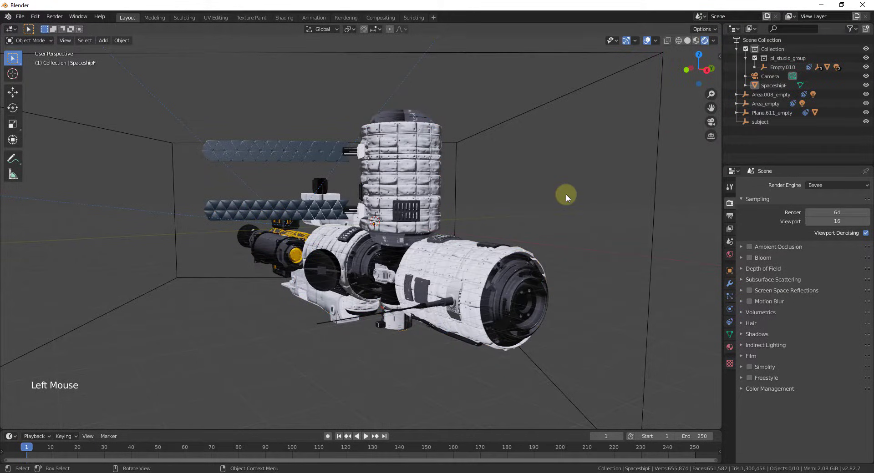
pyautogui.moveTo(567, 194); pyautogui.dragTo(560, 203, button='middle')
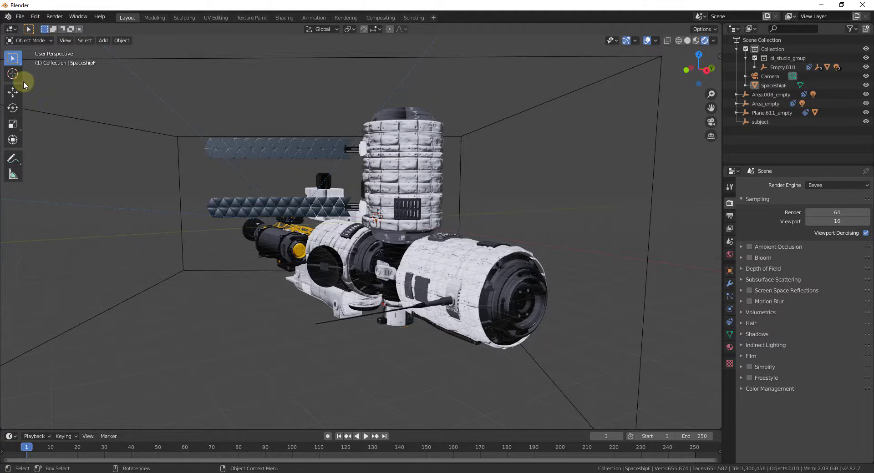
pyautogui.click(3, 24)
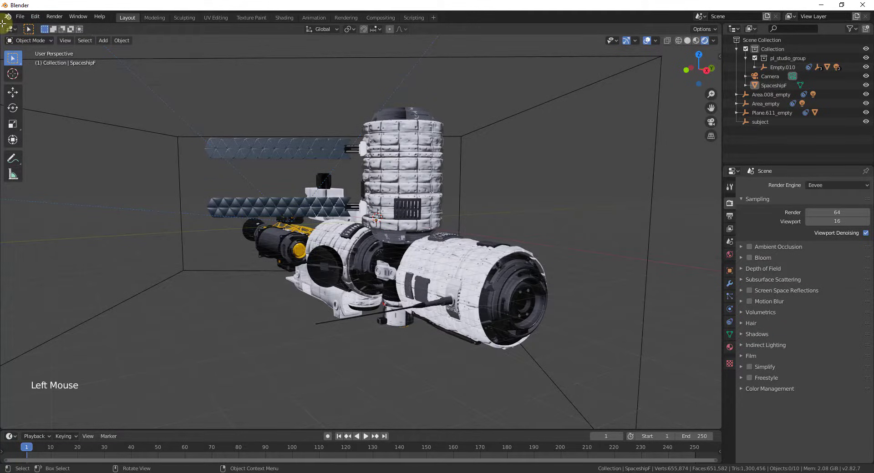
# Split the 3D view side by side and set the left view to Material Preview shading.
pyautogui.moveTo(5, 23)
pyautogui.mouseDown()
pyautogui.moveTo(286, 37)
pyautogui.moveTo(354, 58)
pyautogui.moveTo(425, 54)
pyautogui.mouseUp()
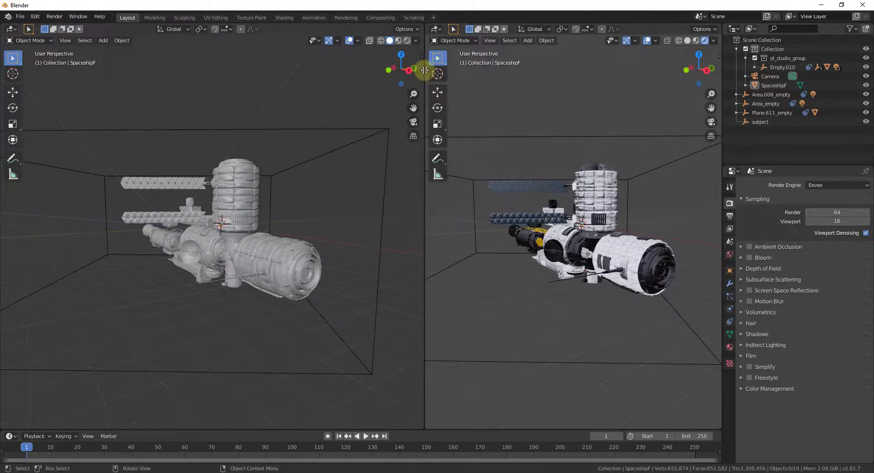
pyautogui.click(398, 41)
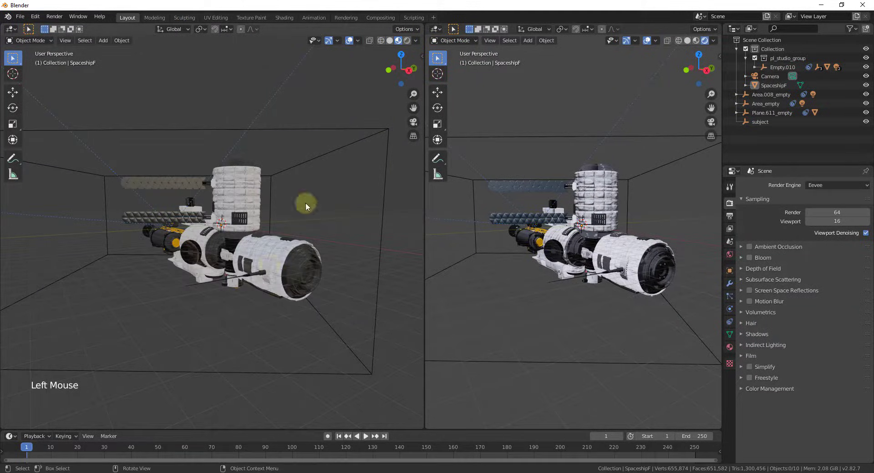
pyautogui.moveTo(304, 284); pyautogui.dragTo(300, 282, button='middle')
pyautogui.scroll(-1, 655, 280)
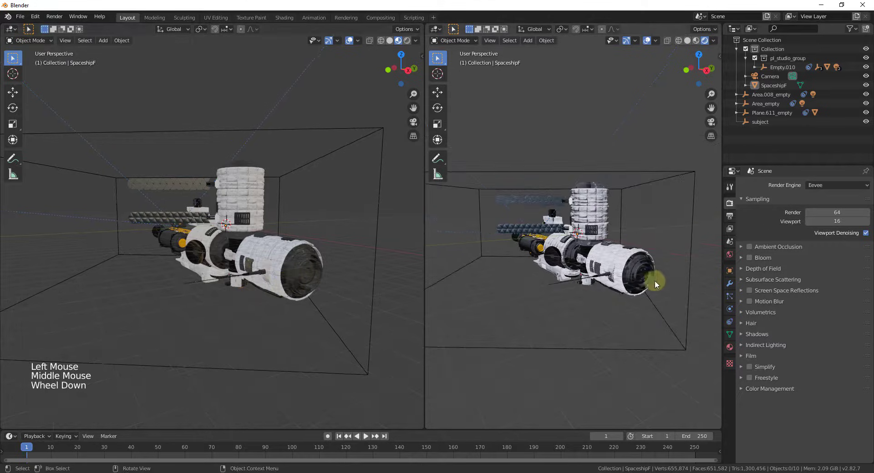
pyautogui.scroll(1, 613, 272)
# Switch the left view to top orthographic and adjust the perspective view's angle and zoom.
pyautogui.moveTo(613, 269); pyautogui.dragTo(457, 190, button='middle')
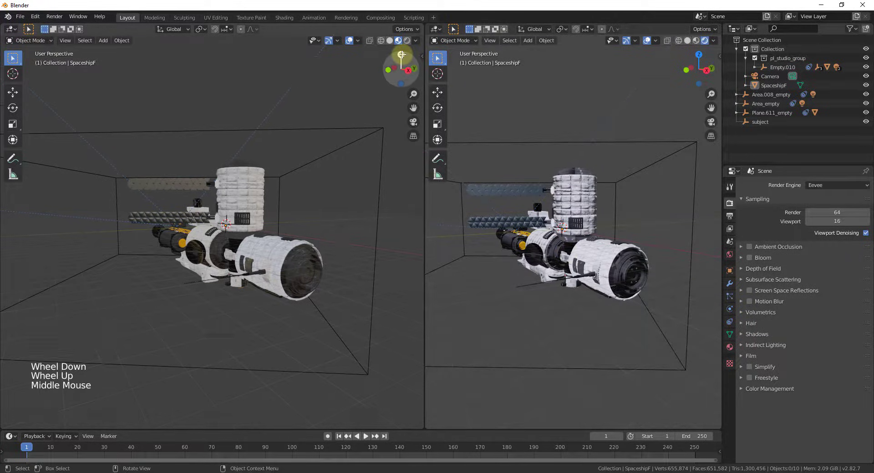
pyautogui.click(401, 54)
pyautogui.scroll(-3, 164, 202)
pyautogui.scroll(2, 164, 203)
pyautogui.scroll(-1, 289, 185)
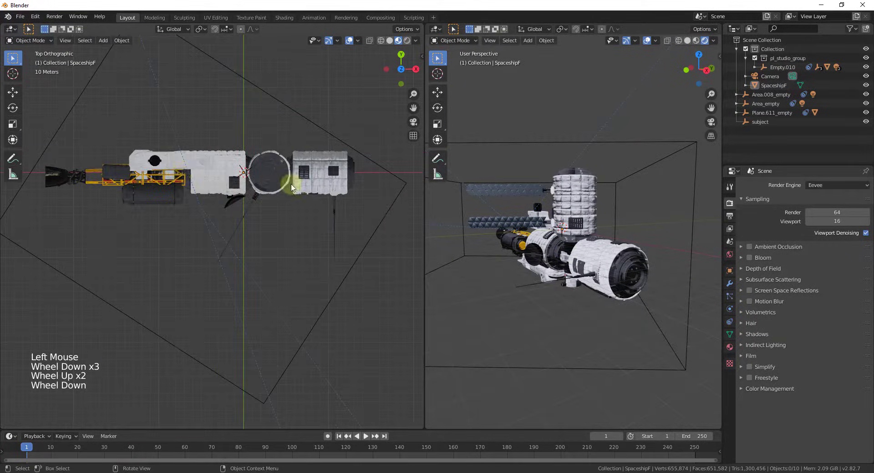
pyautogui.scroll(1, 354, 200)
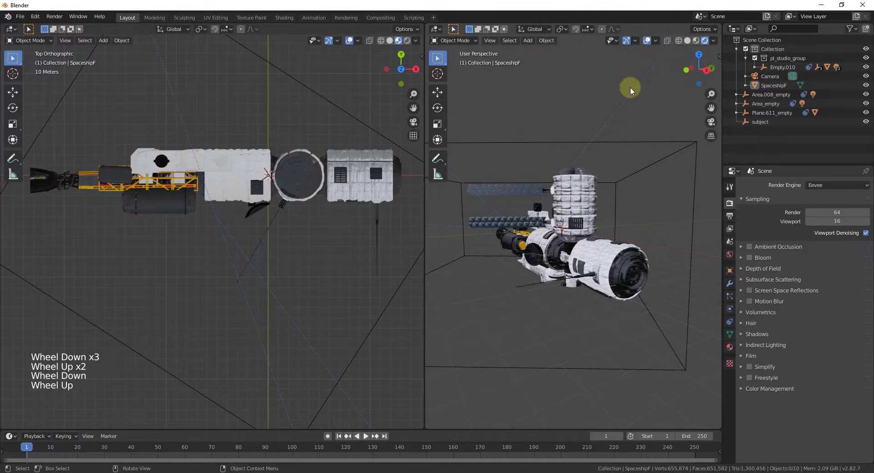
pyautogui.moveTo(636, 260); pyautogui.dragTo(668, 264, button='middle')
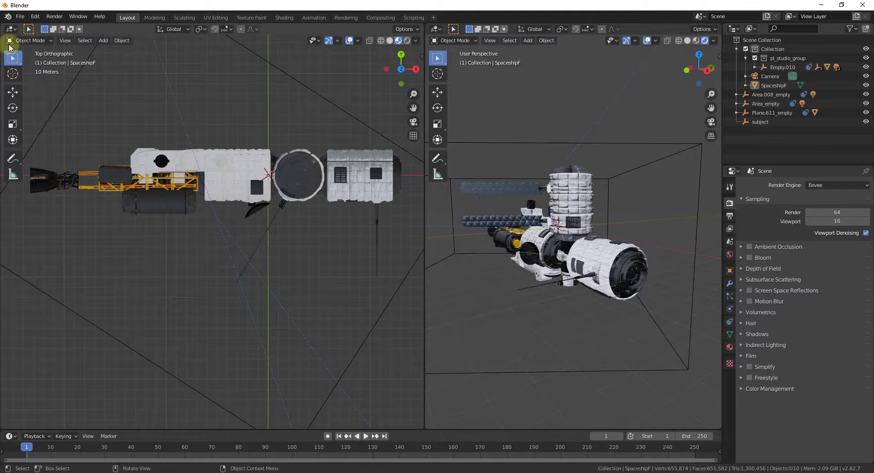
# Split the left view into stacked views showing the spaceship from the bottom and front.
pyautogui.moveTo(422, 23); pyautogui.dragTo(391, 239)
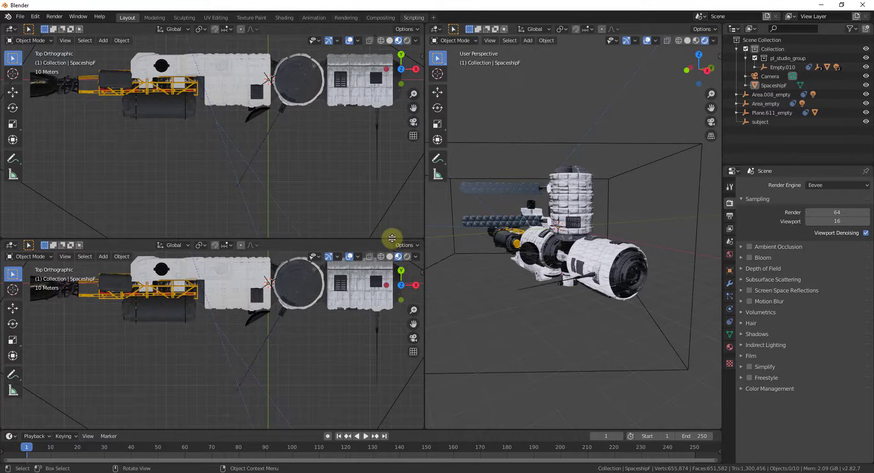
pyautogui.scroll(-4, 344, 335)
pyautogui.scroll(2, 373, 269)
pyautogui.scroll(1, 374, 269)
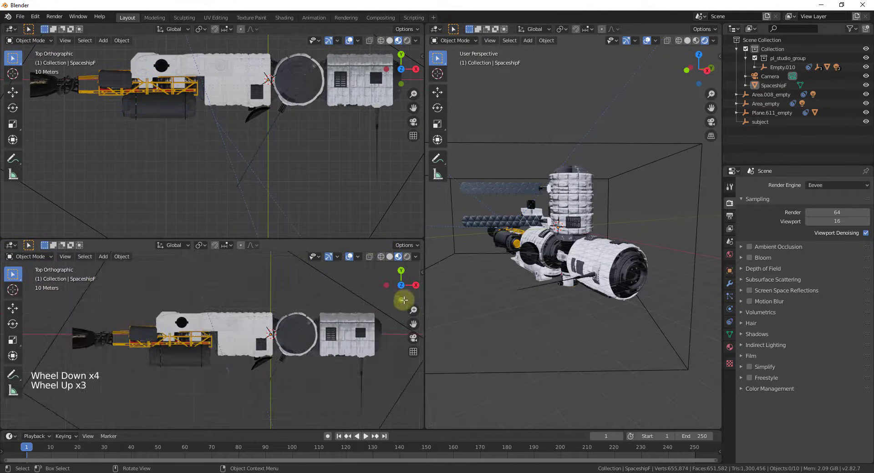
pyautogui.click(401, 300)
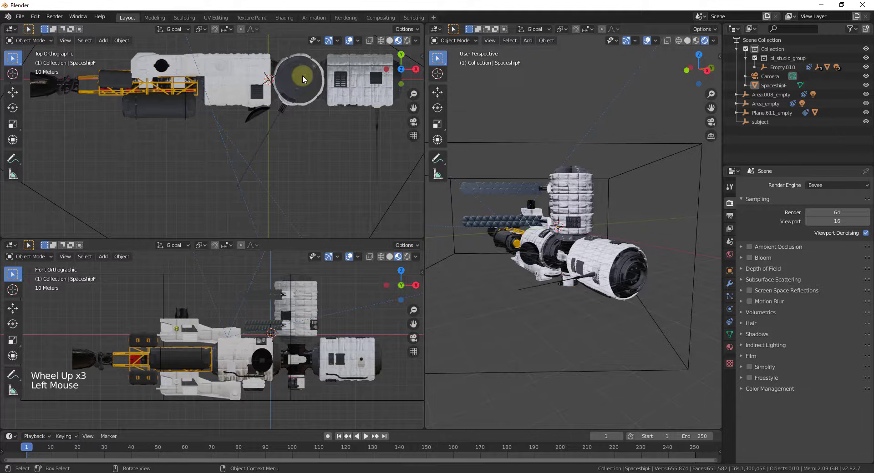
pyautogui.moveTo(303, 101)
pyautogui.mouseDown(button='middle')
pyautogui.moveTo(296, 144)
pyautogui.moveTo(304, 109)
pyautogui.moveTo(314, 107)
pyautogui.mouseUp(button='middle')
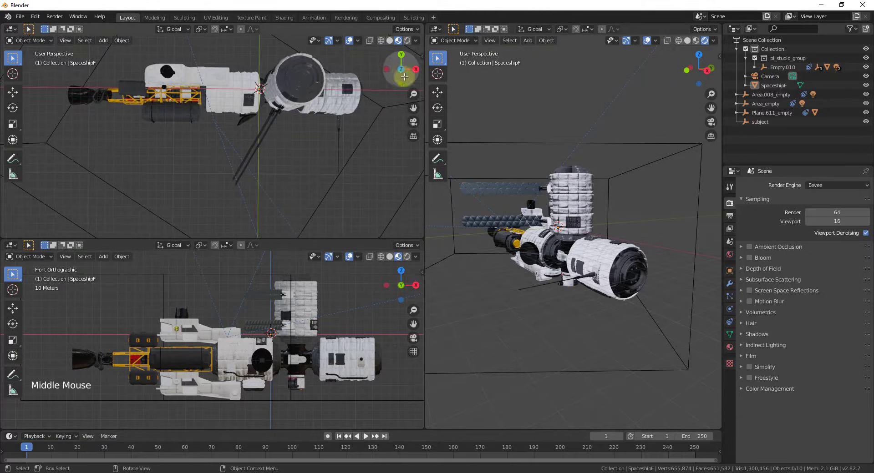
pyautogui.click(401, 71)
pyautogui.keyDown('shift'); pyautogui.moveTo(281, 179); pyautogui.dragTo(277, 129, button='middle'); pyautogui.keyUp('shift')
# Orbit the perspective view and widen it by moving the divider left.
pyautogui.moveTo(587, 256); pyautogui.dragTo(578, 252, button='middle')
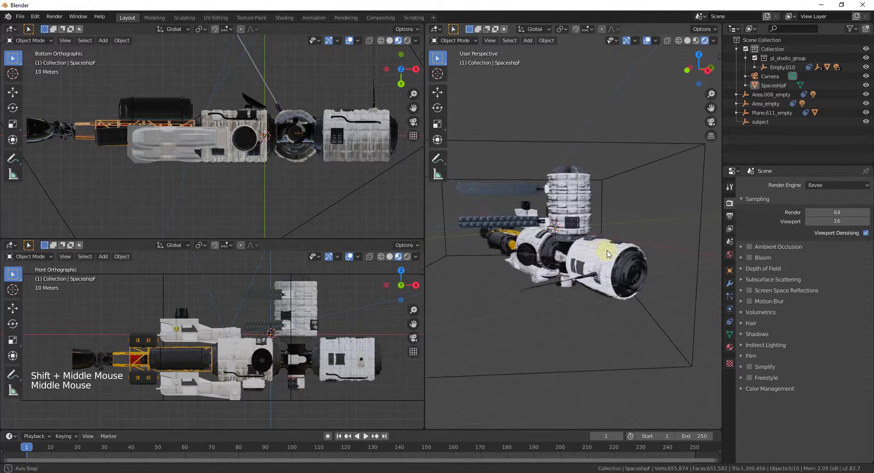
pyautogui.scroll(-1, 564, 248)
pyautogui.scroll(2, 549, 242)
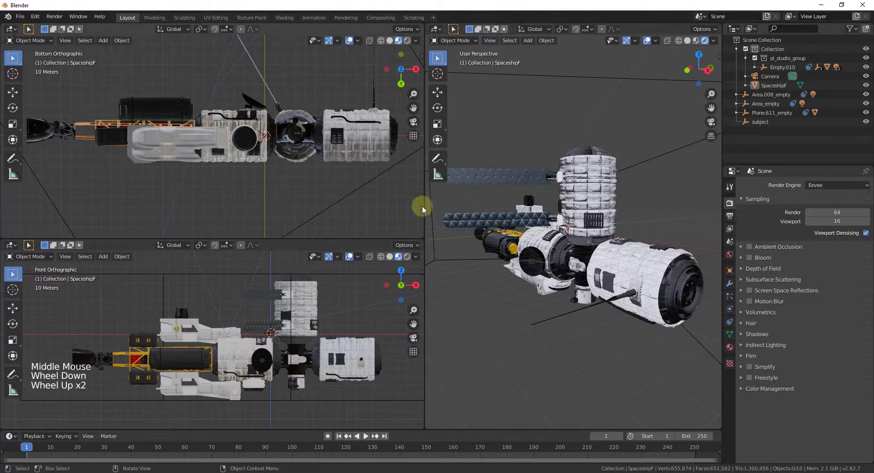
pyautogui.moveTo(424, 206); pyautogui.dragTo(351, 204)
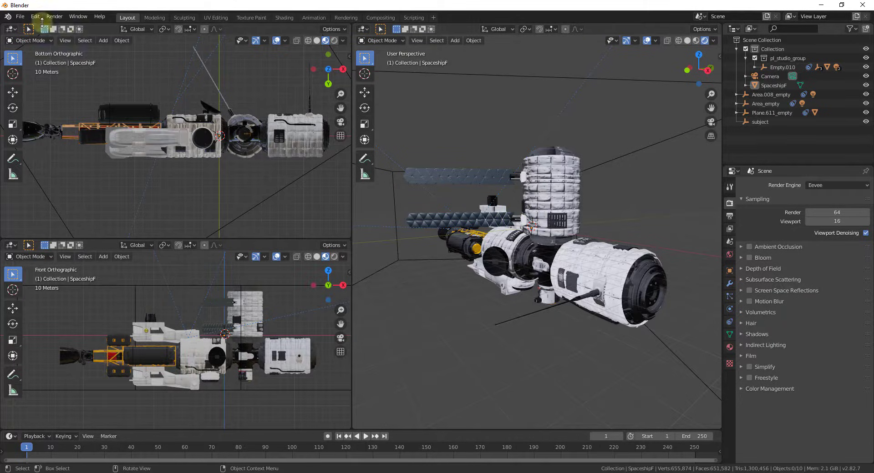
# Make the lower-left area an Image Editor and the upper-left a Shader Editor framing the Ceramic nodes.
pyautogui.click(11, 30)
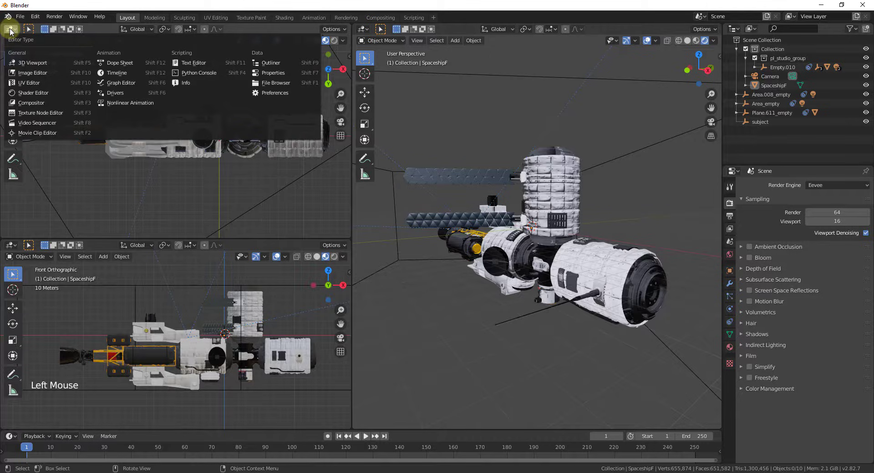
pyautogui.click(10, 246)
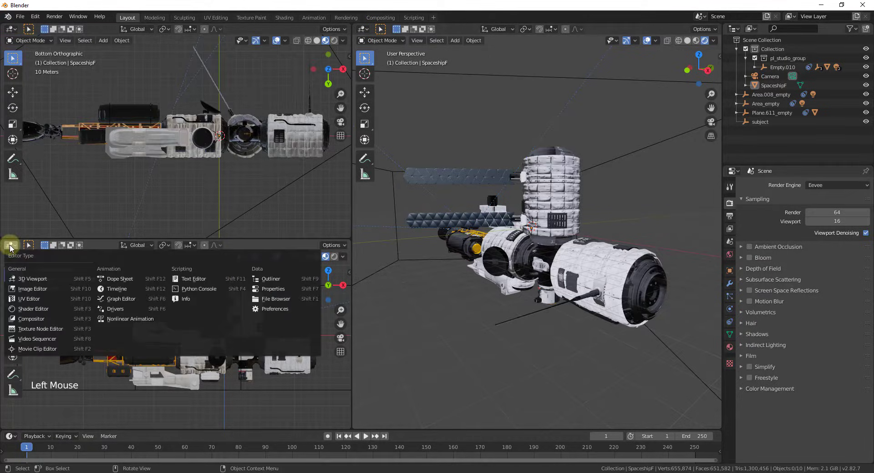
pyautogui.click(32, 289)
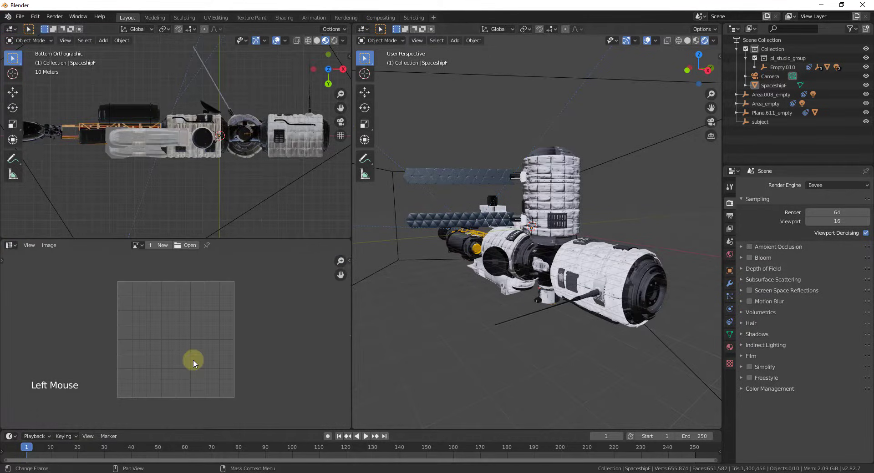
pyautogui.click(11, 30)
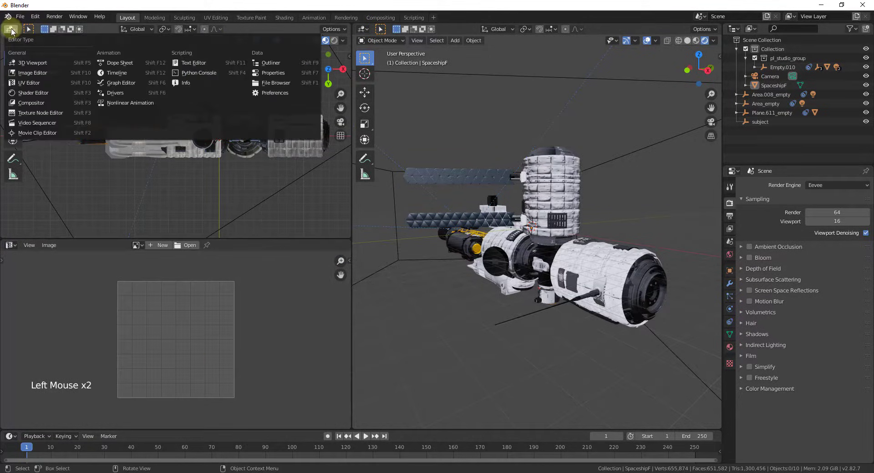
pyautogui.click(37, 94)
pyautogui.moveTo(113, 201); pyautogui.dragTo(121, 152, button='middle')
pyautogui.scroll(2, 159, 102)
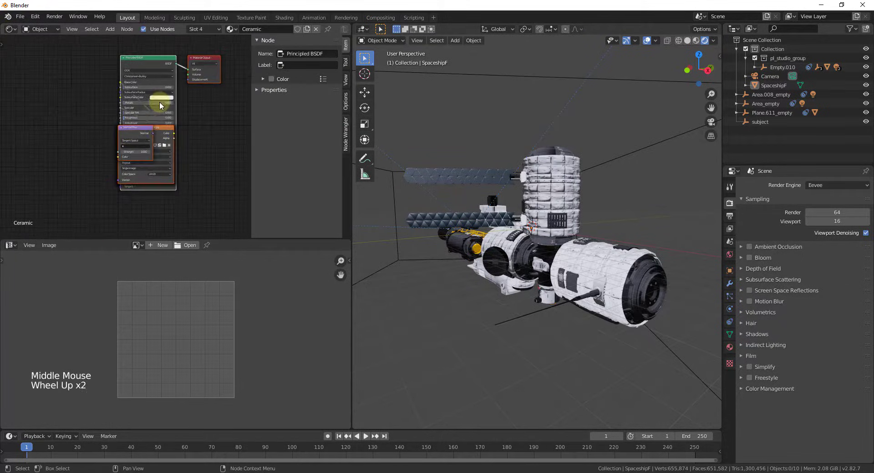
pyautogui.scroll(1, 160, 102)
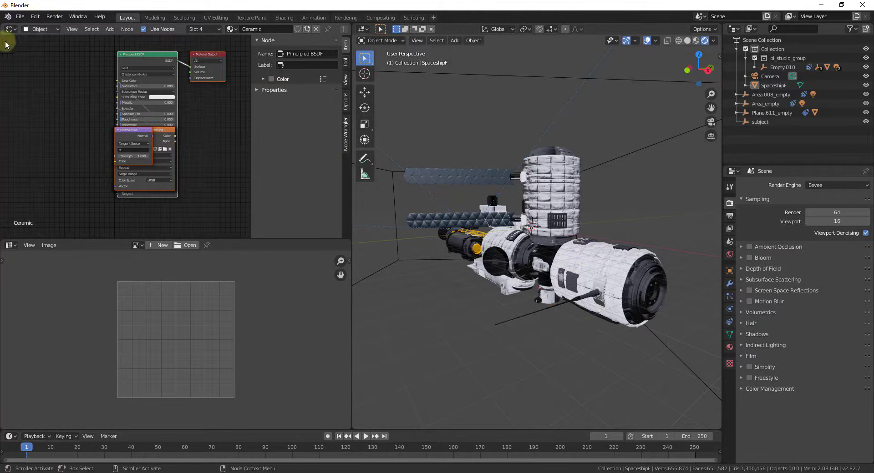
pyautogui.click(11, 29)
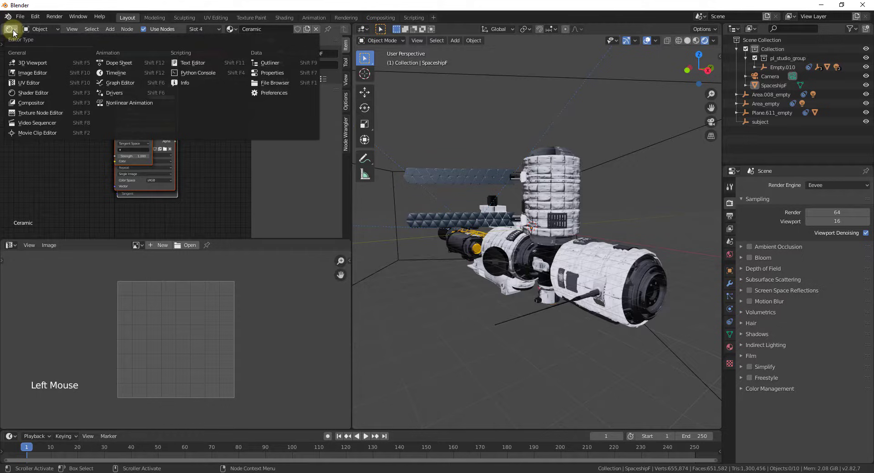
pyautogui.click(363, 29)
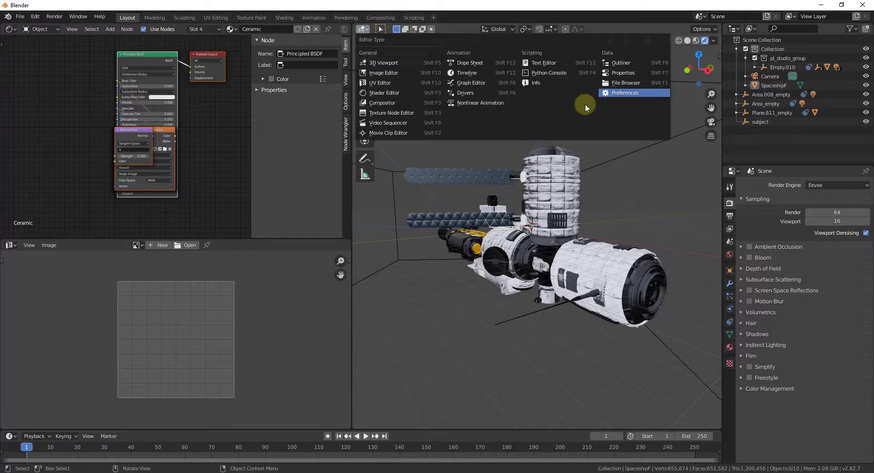
pyautogui.click(449, 282)
pyautogui.scroll(1, 449, 282)
pyautogui.scroll(-1, 456, 277)
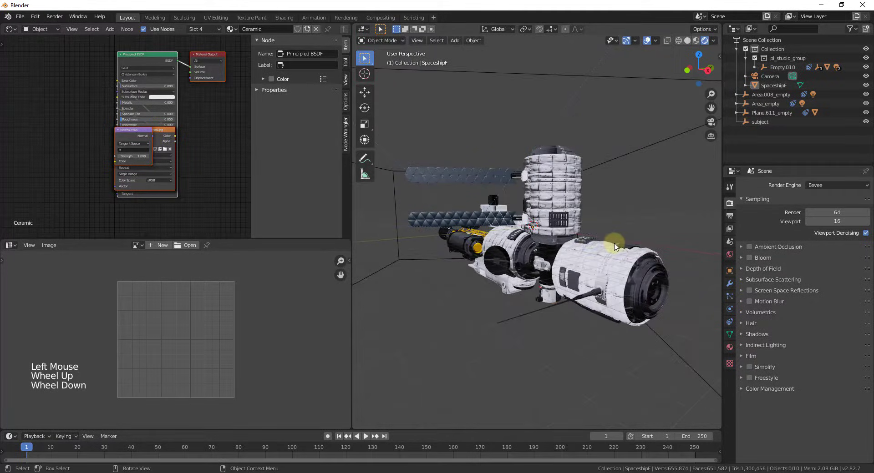
pyautogui.scroll(1, 615, 247)
pyautogui.scroll(-1, 615, 249)
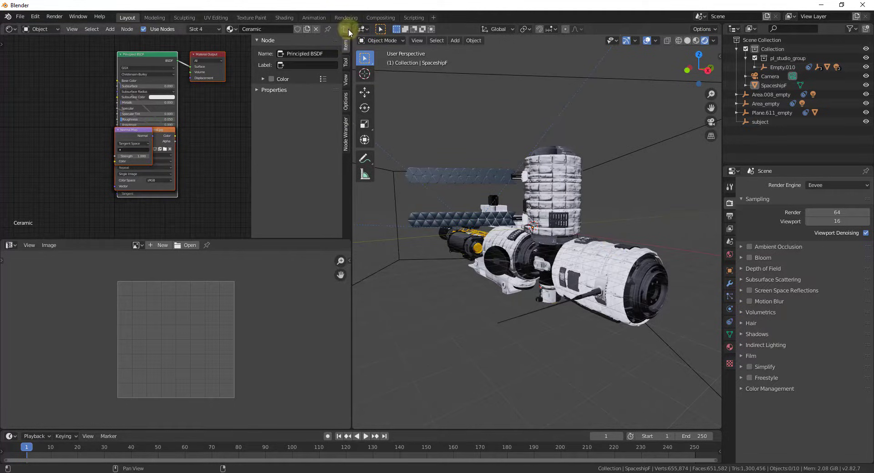
# Split the middle 3D area into two stacked perspective views and enlarge the upper one.
pyautogui.moveTo(348, 26); pyautogui.dragTo(474, 207)
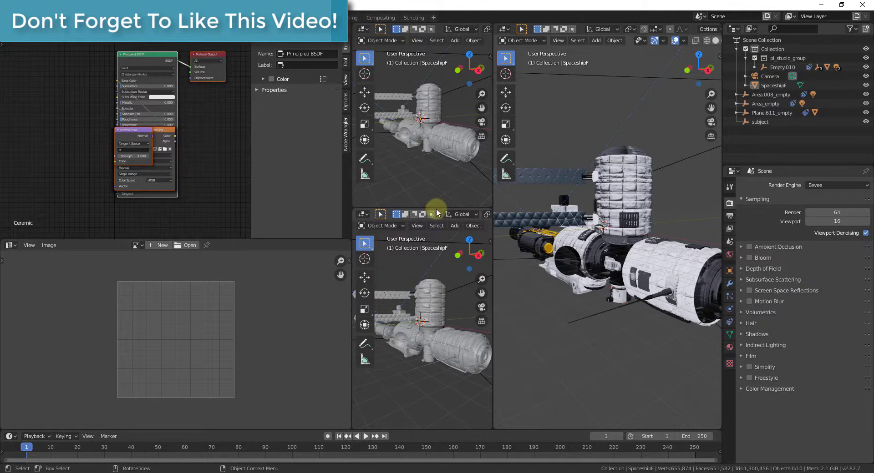
pyautogui.moveTo(442, 208); pyautogui.dragTo(437, 239)
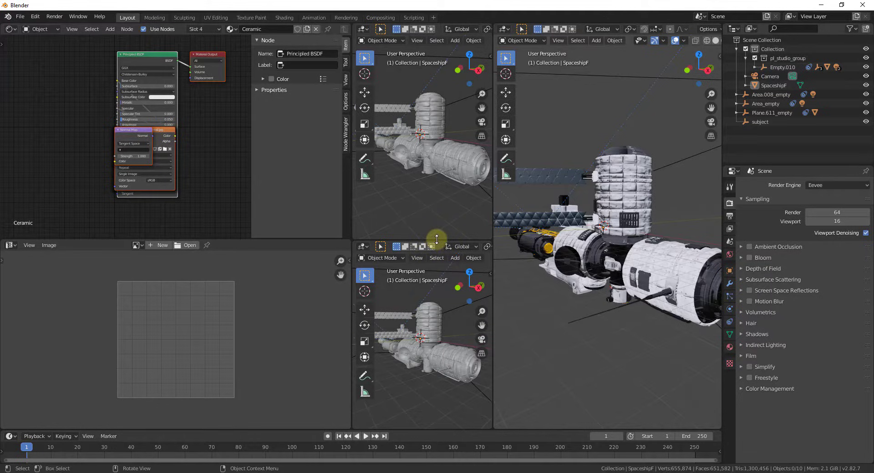
# Start Join Areas on the border between the two stacked middle viewports.
pyautogui.rightClick(436, 239)
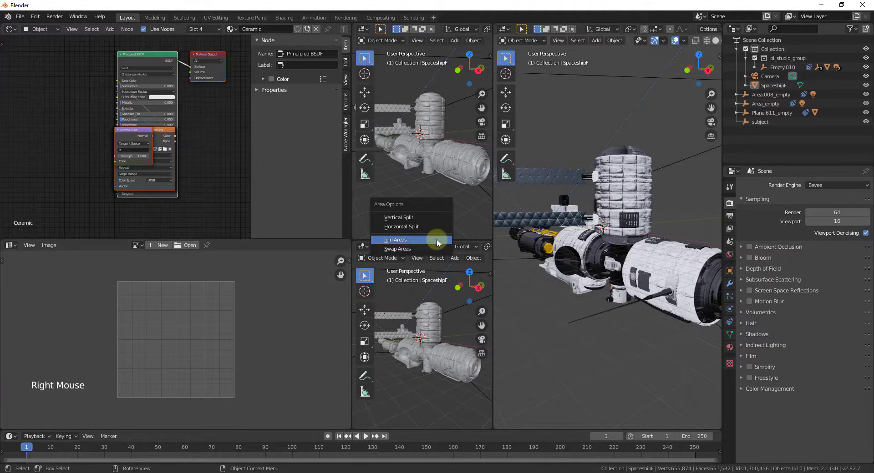
pyautogui.click(411, 238)
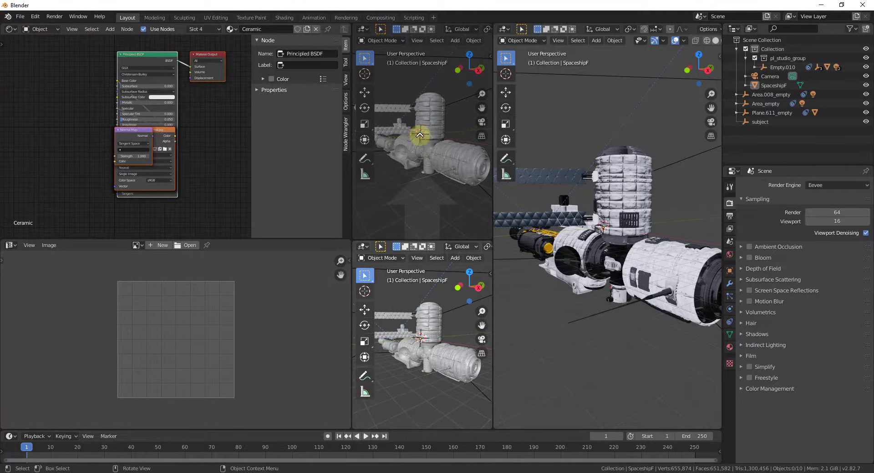
# Merge the two middle viewports into one tall view, then try Swap Areas on its border.
pyautogui.click(420, 135)
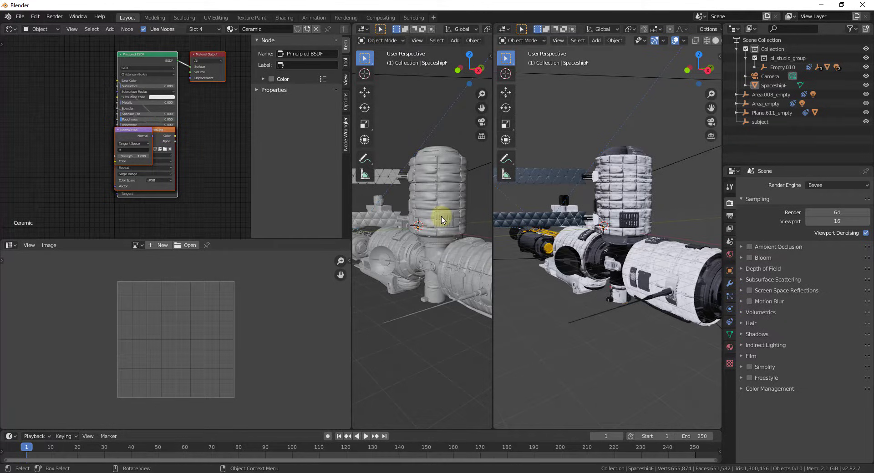
pyautogui.rightClick(351, 214)
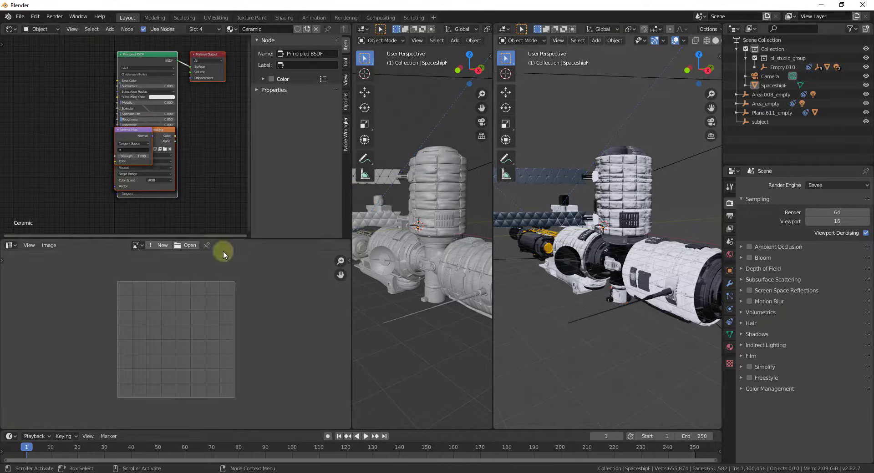
pyautogui.rightClick(353, 225)
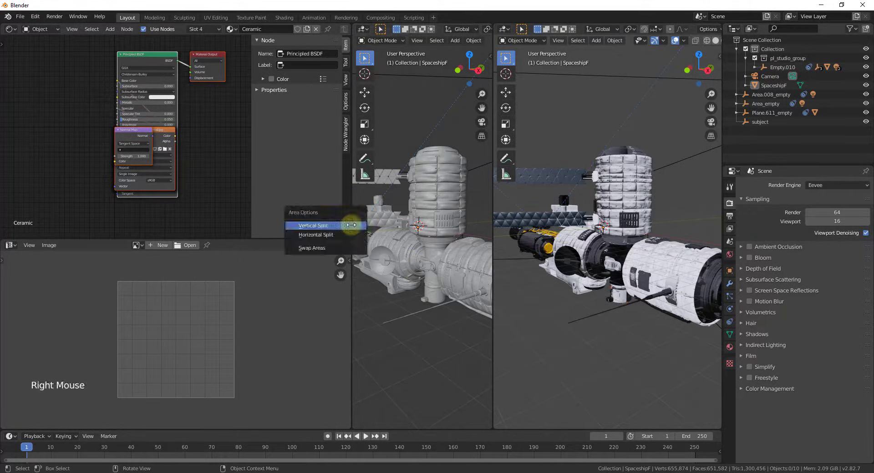
pyautogui.click(342, 247)
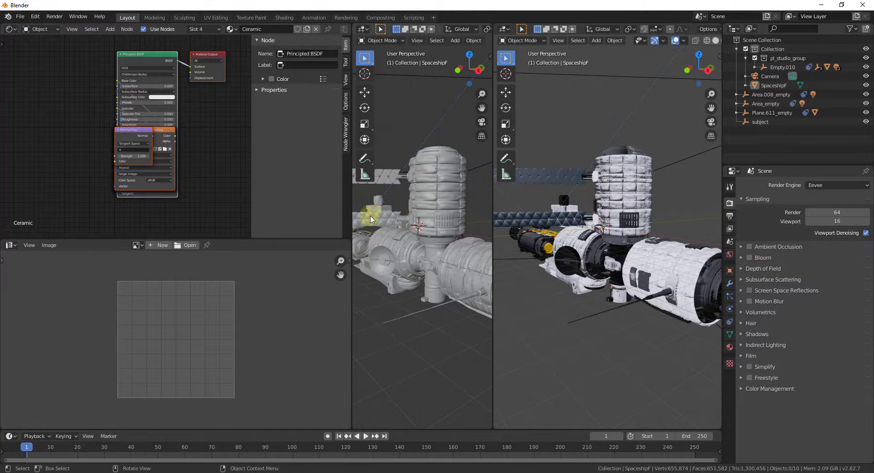
# Join the image editor with the node editor and then with the middle viewport.
pyautogui.rightClick(324, 239)
pyautogui.click(320, 239)
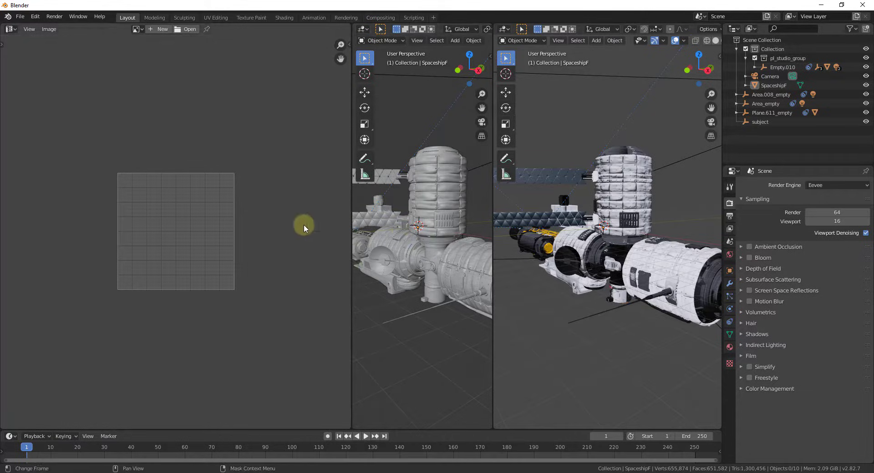
pyautogui.rightClick(352, 248)
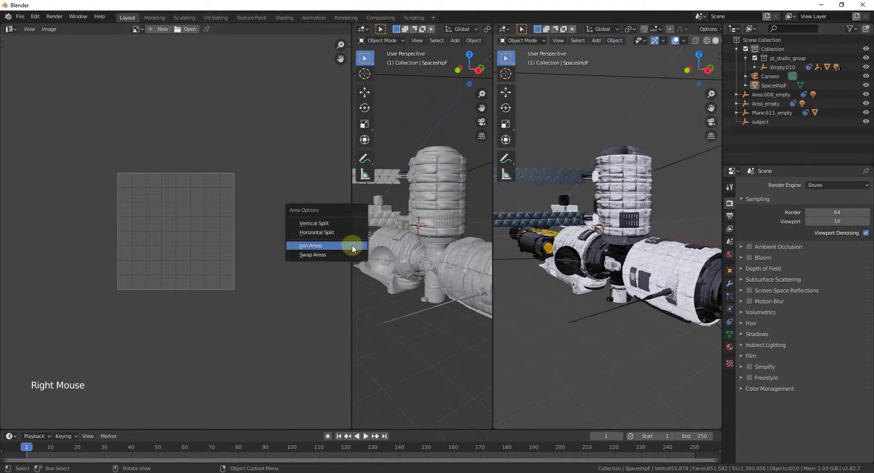
pyautogui.click(346, 247)
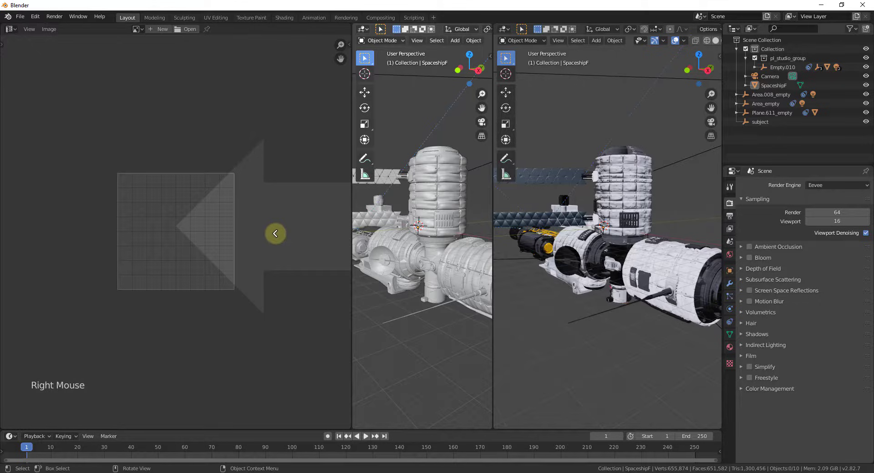
pyautogui.click(372, 234)
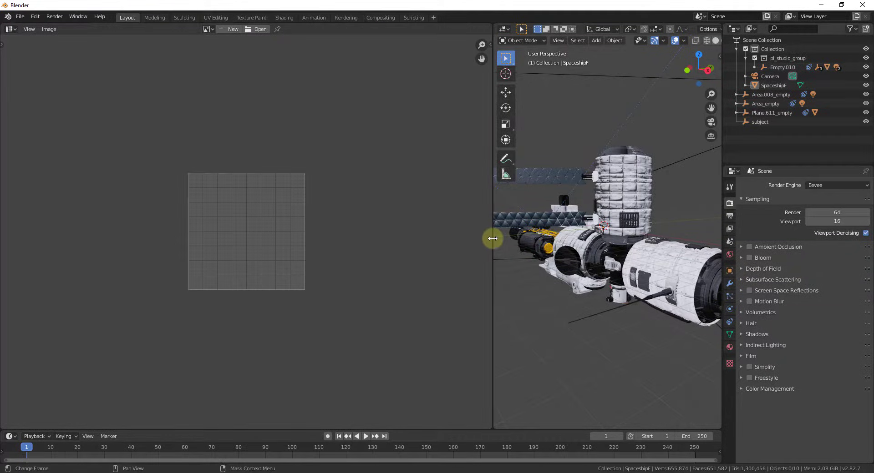
# Narrow the image editor and join it with the large 3D view so one area fills the workspace.
pyautogui.moveTo(491, 238); pyautogui.dragTo(232, 228)
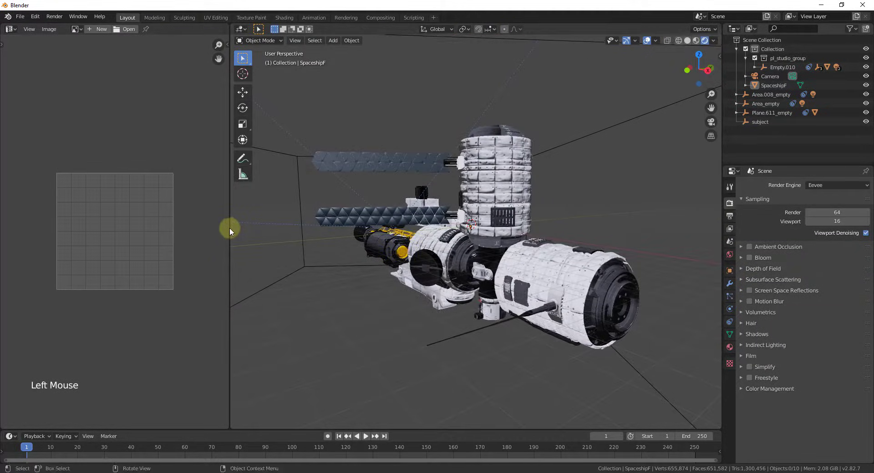
pyautogui.rightClick(229, 227)
pyautogui.click(228, 229)
pyautogui.click(346, 234)
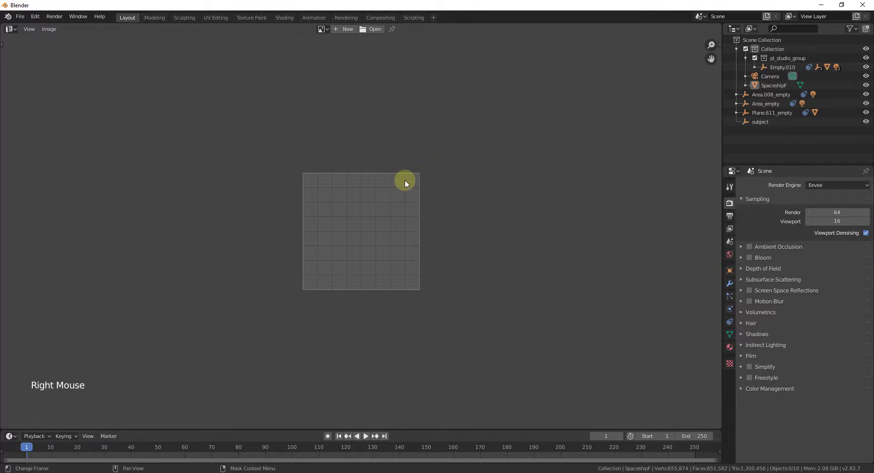
pyautogui.click(10, 30)
# Make the full-size area a 3D Viewport and split it into side-by-side views.
pyautogui.click(28, 61)
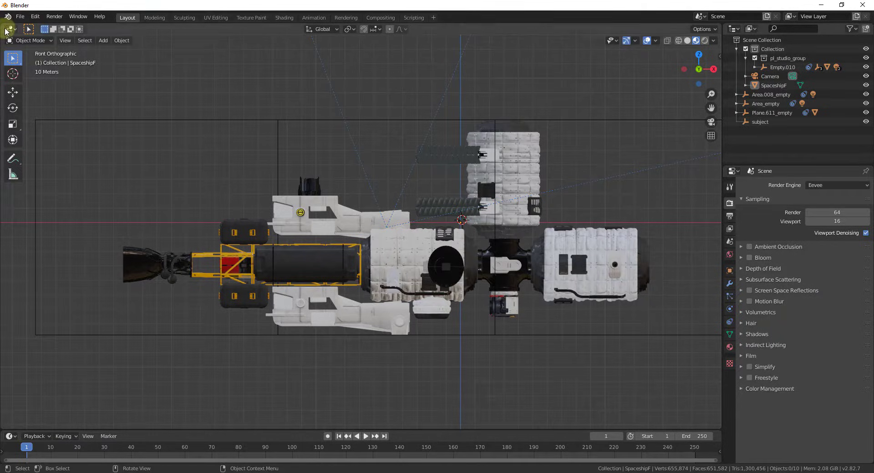
pyautogui.moveTo(3, 23); pyautogui.dragTo(343, 260)
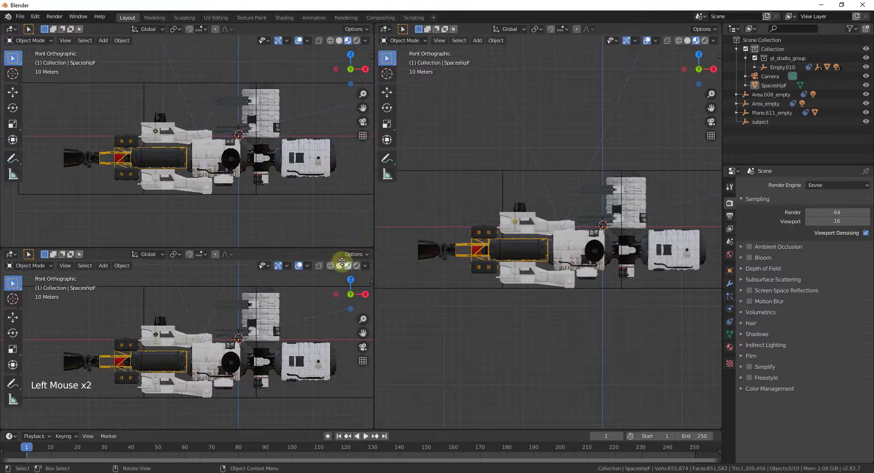
# Make the top-left view a Shader Editor with the Ceramic nodes and the bottom-left a slightly taller Image Editor.
pyautogui.click(12, 39)
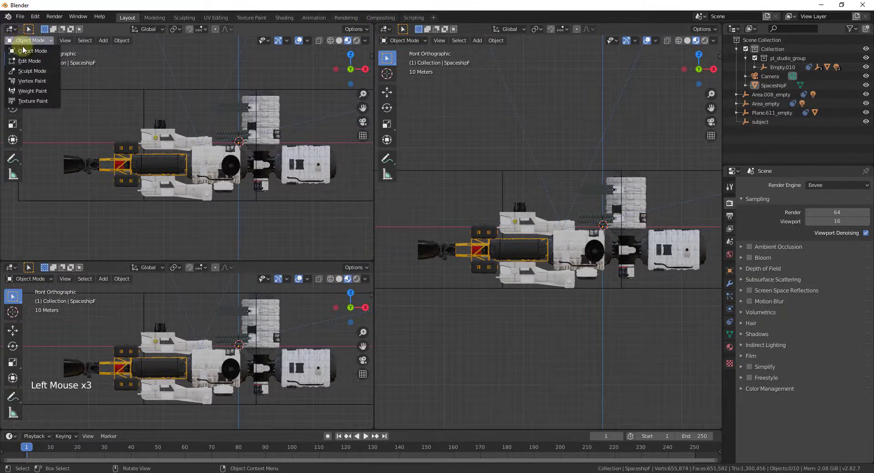
pyautogui.click(10, 30)
pyautogui.click(32, 92)
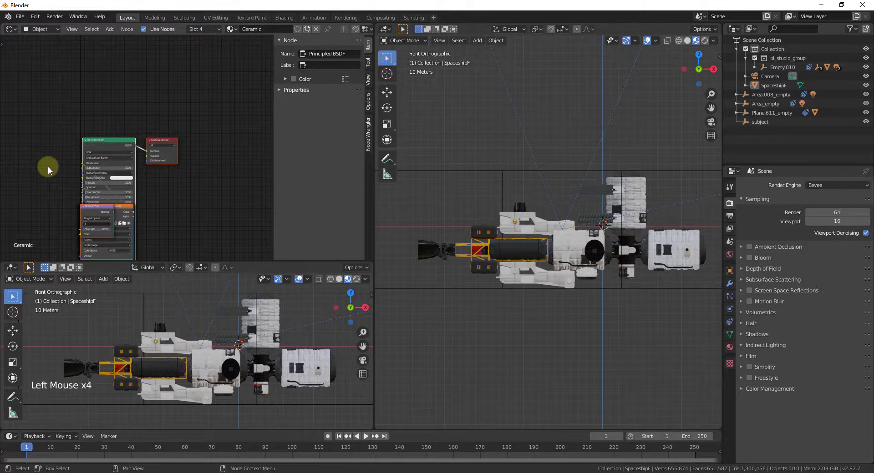
pyautogui.click(11, 268)
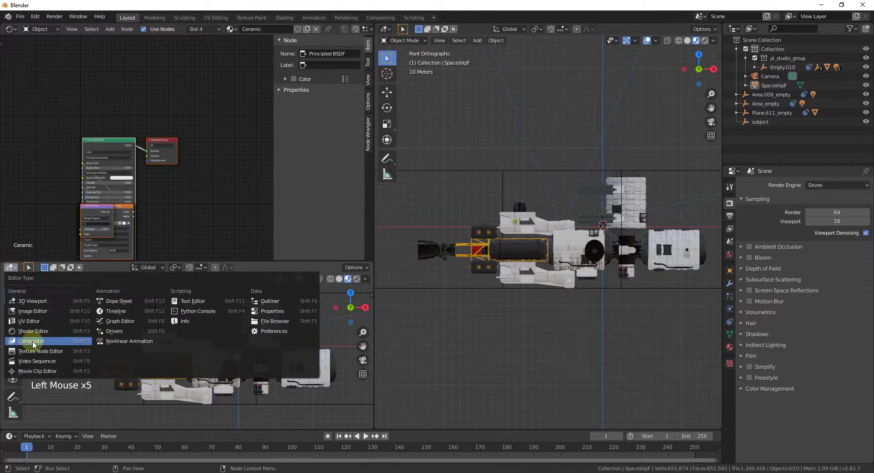
pyautogui.click(32, 311)
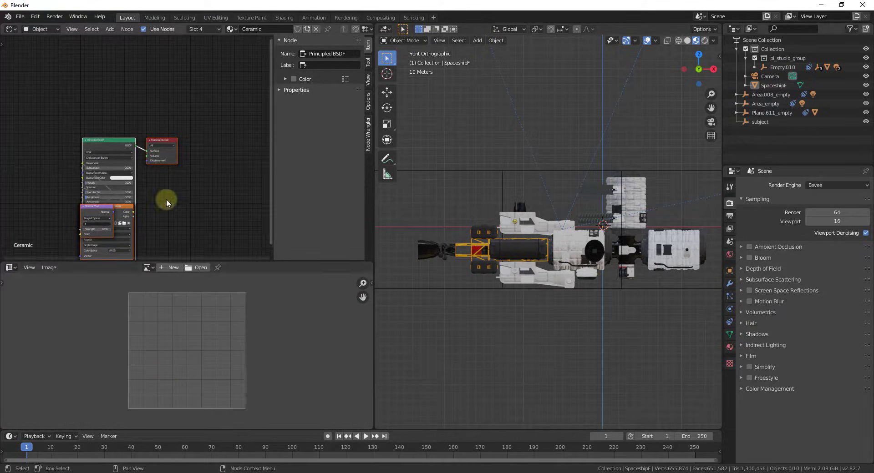
pyautogui.moveTo(240, 261); pyautogui.dragTo(241, 229)
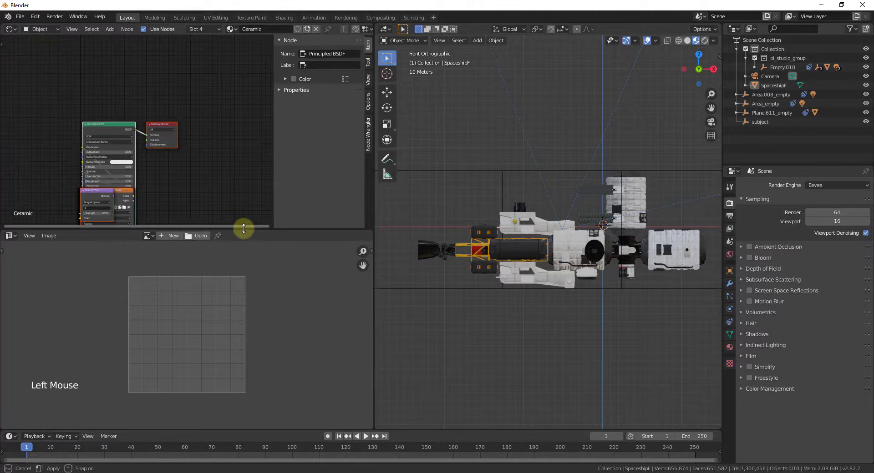
pyautogui.moveTo(196, 170); pyautogui.dragTo(201, 113, button='middle')
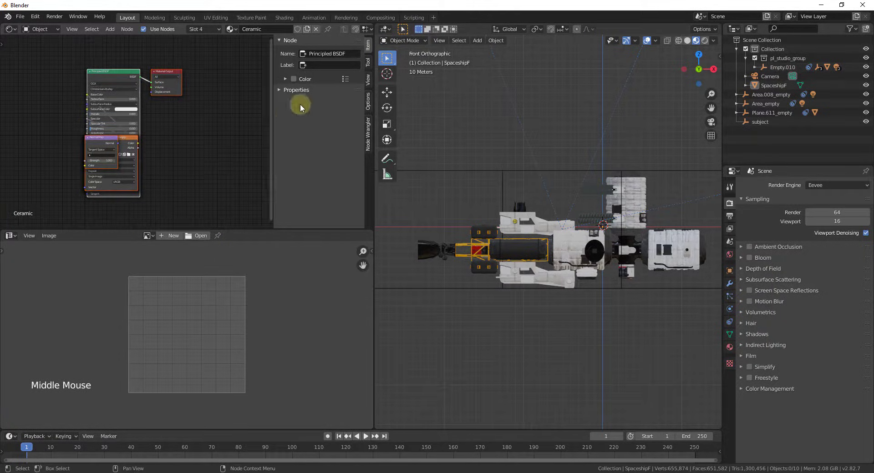
# Duplicate the current shader, image and 3D view layout into a new workspace tab, Layout.001.
pyautogui.click(434, 21)
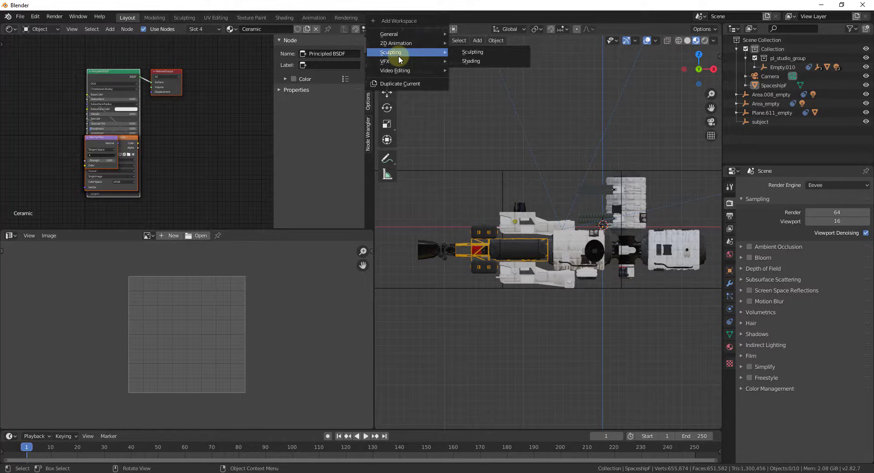
pyautogui.click(403, 89)
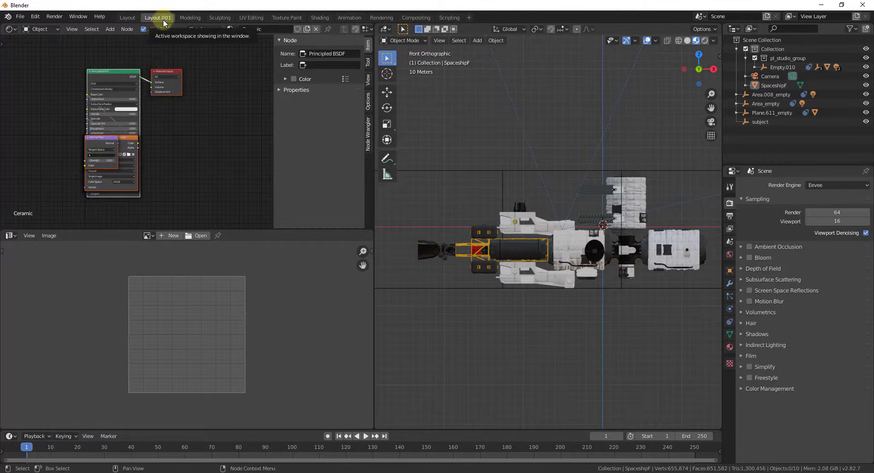
pyautogui.click(123, 17)
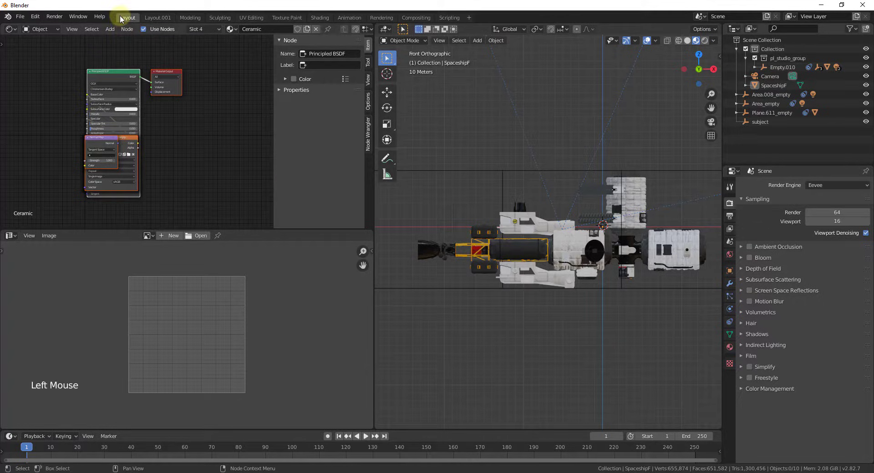
pyautogui.click(190, 18)
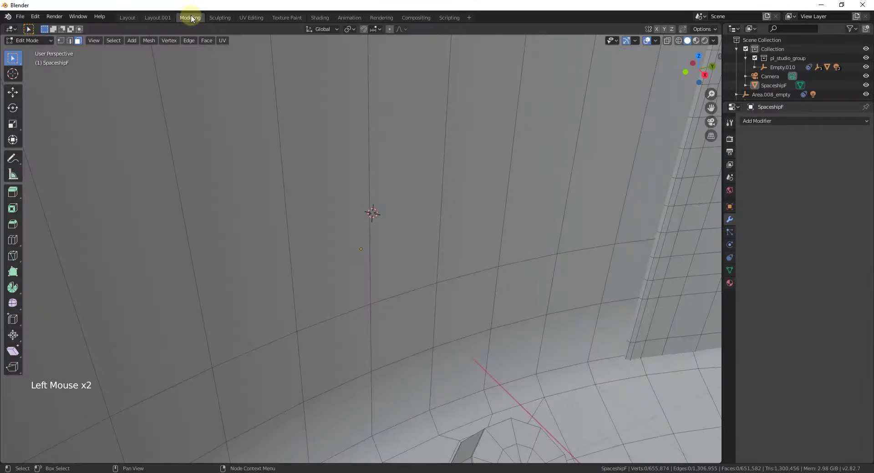
pyautogui.click(157, 18)
pyautogui.scroll(-3, 390, 223)
pyautogui.scroll(3, 390, 223)
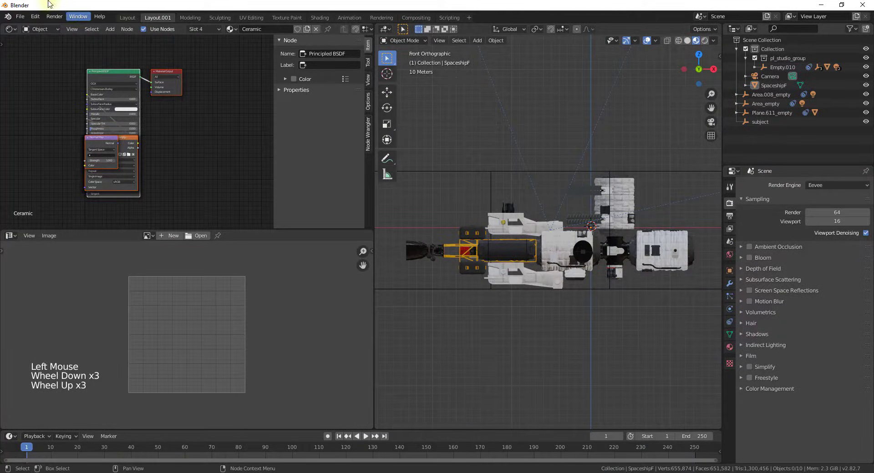
# Rename the Layout.001 workspace tab to JGWindow.
pyautogui.rightClick(155, 19)
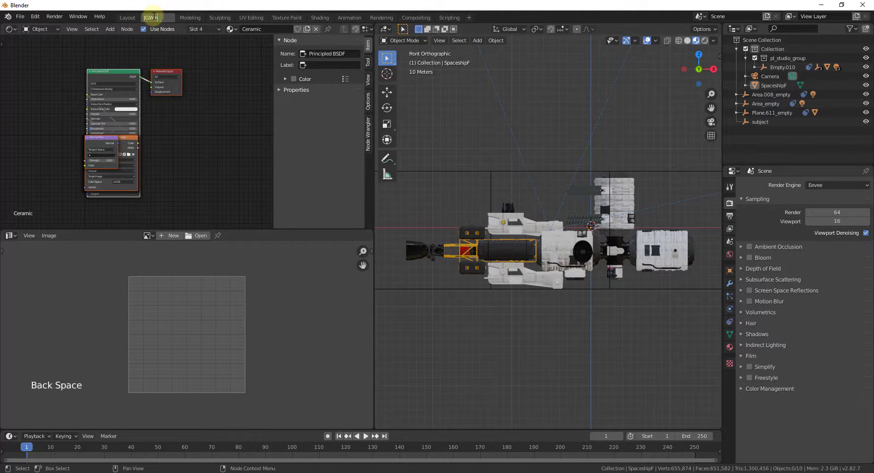
pyautogui.write('w')
pyautogui.press('Return')
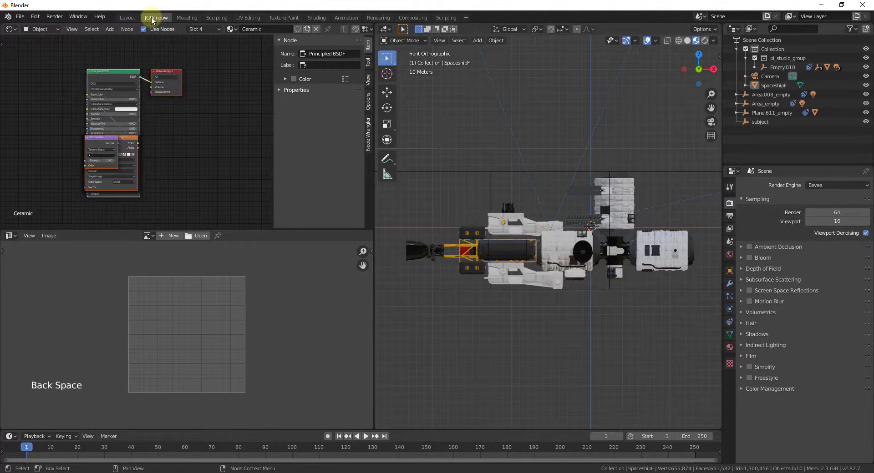